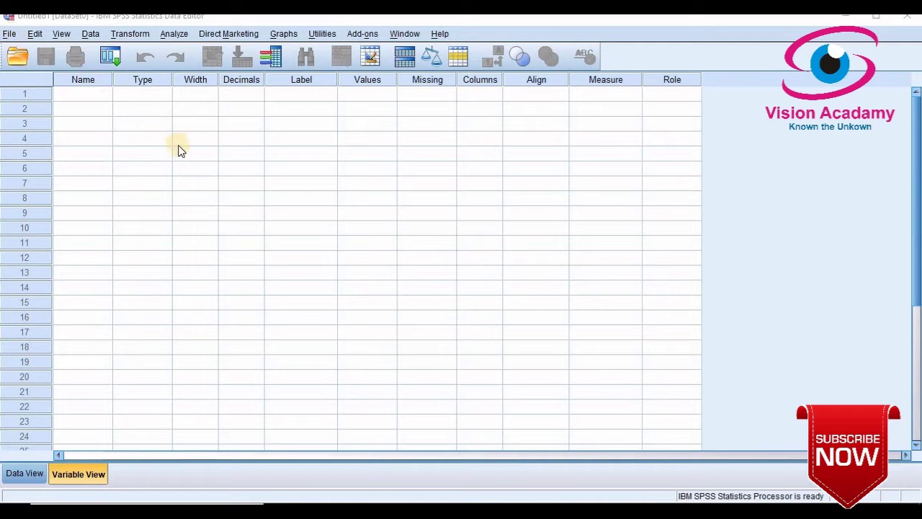
Open the tqTQM.sav data file from the Desktop
click(10, 34)
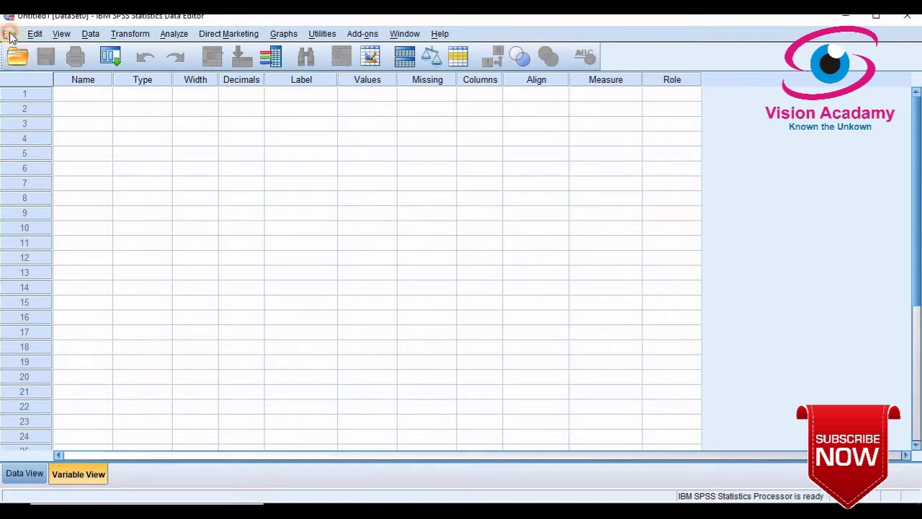
mouse_move(52, 67)
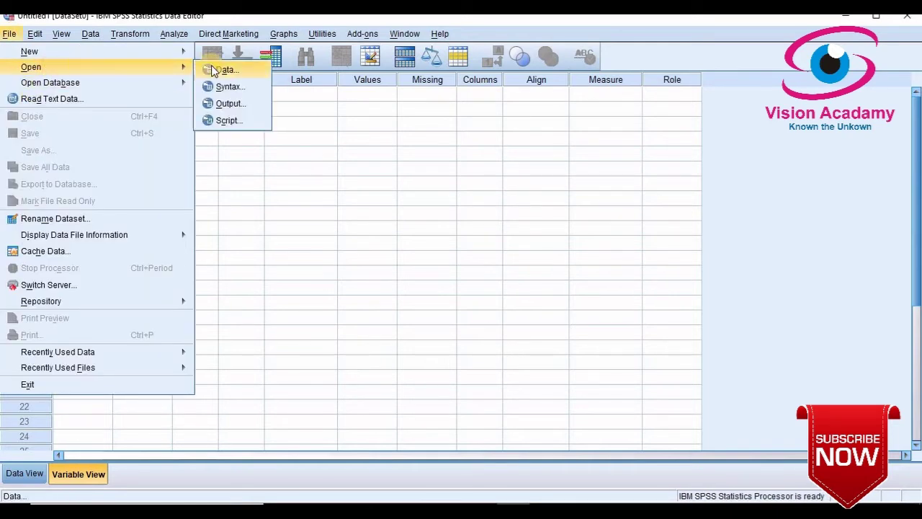
click(234, 71)
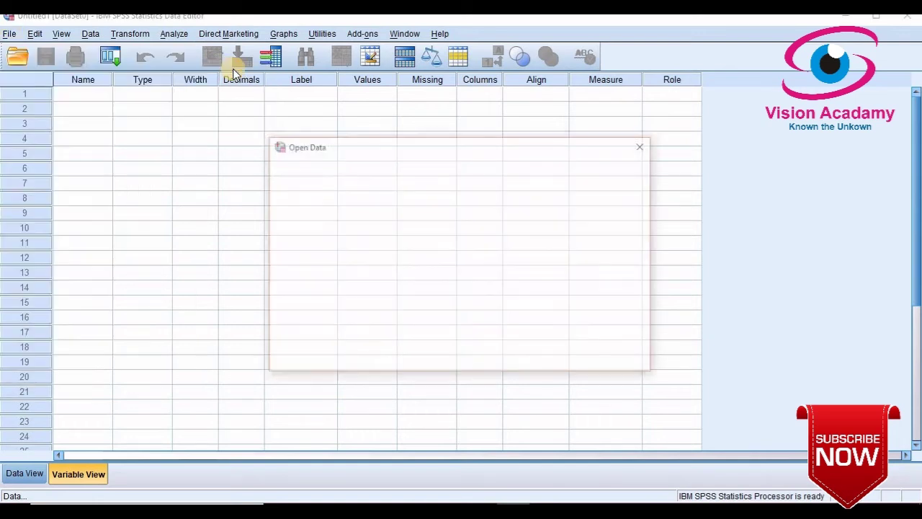
click(409, 168)
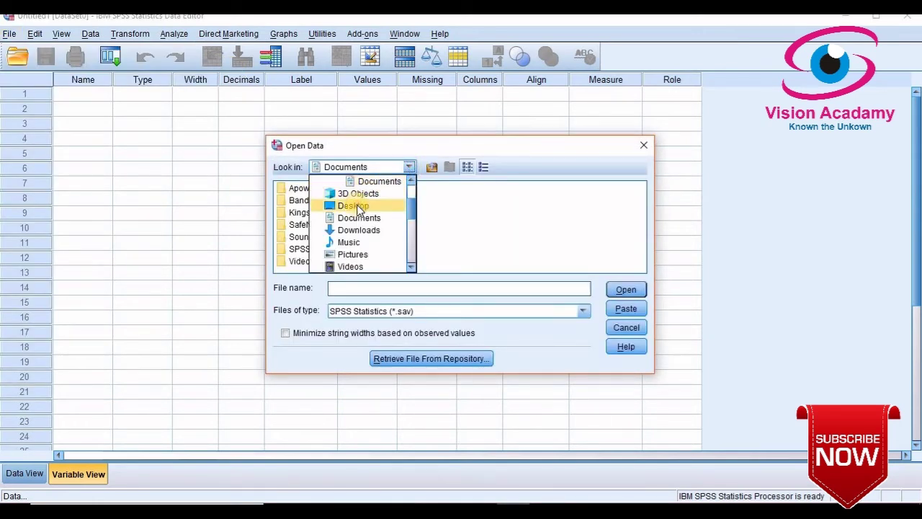
click(354, 206)
click(389, 240)
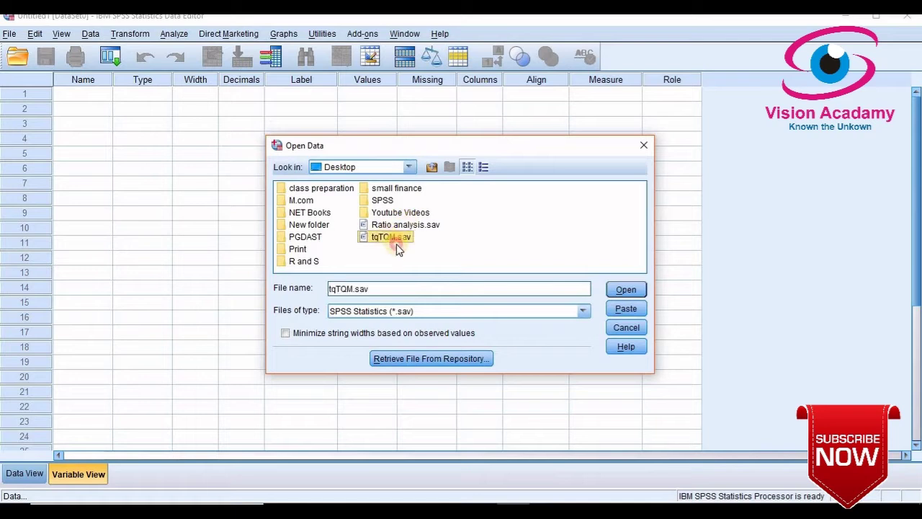
click(625, 291)
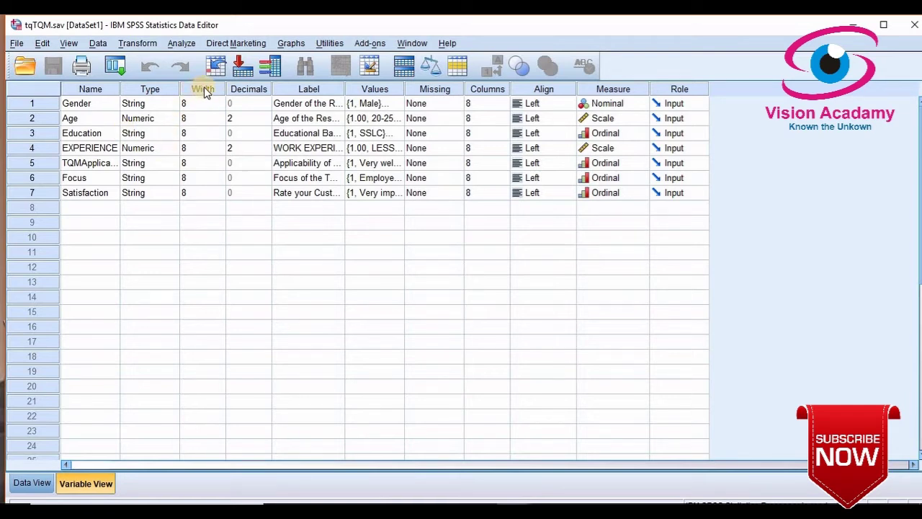
Launch Frequencies from Analyze > Descriptive Statistics
click(182, 44)
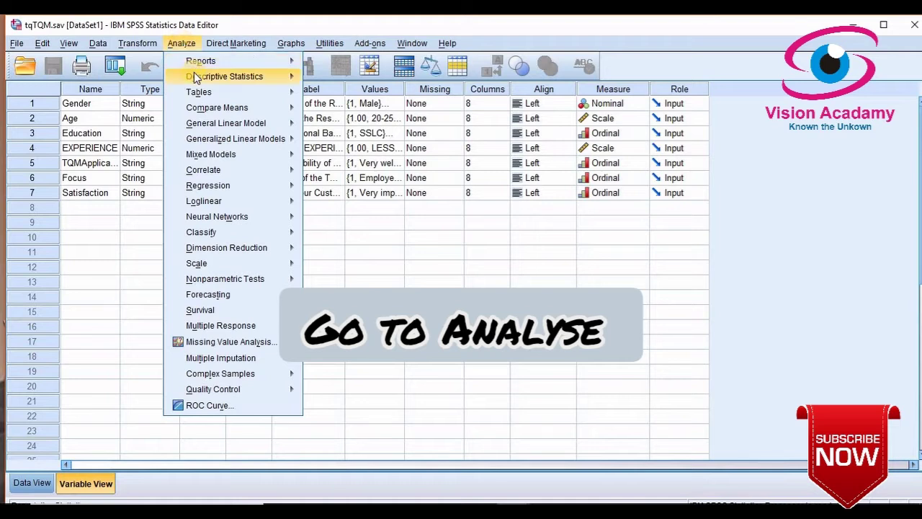
mouse_move(193, 72)
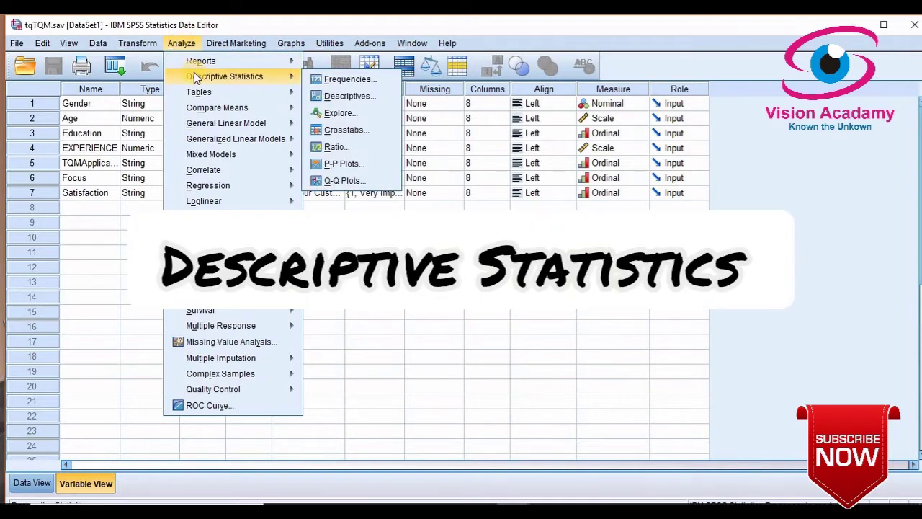
click(339, 79)
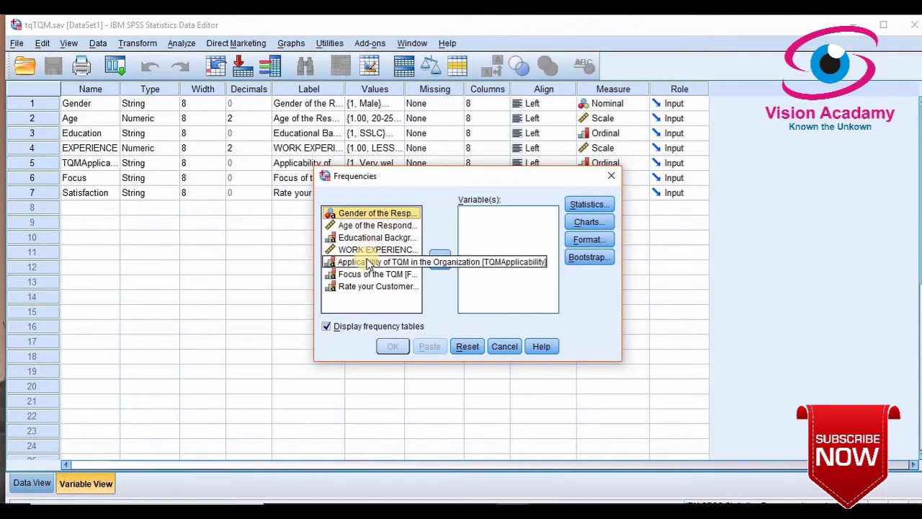
Add WORK EXPERIENCE to the analysed variables and request bar charts
click(377, 249)
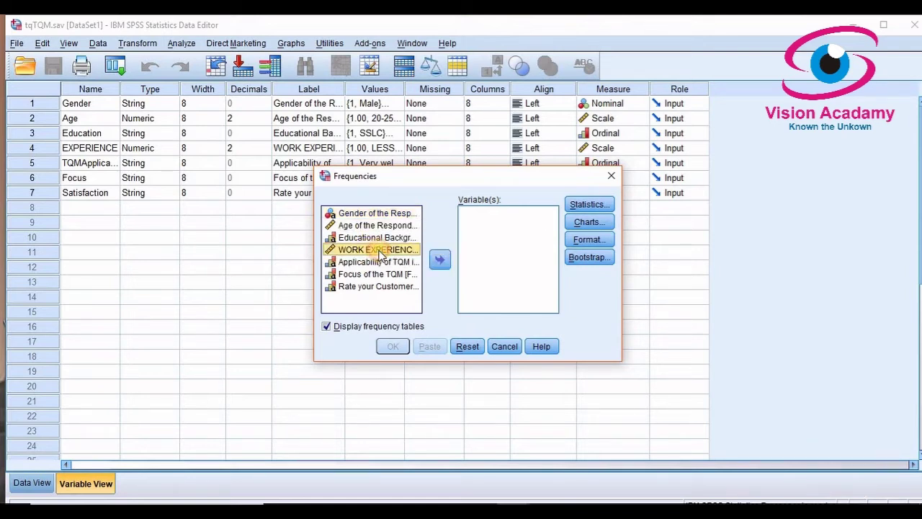
click(440, 261)
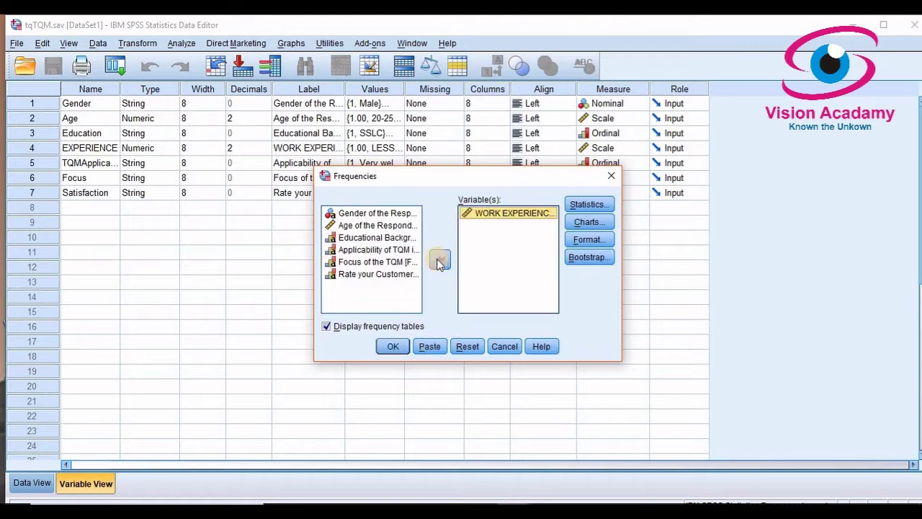
click(598, 227)
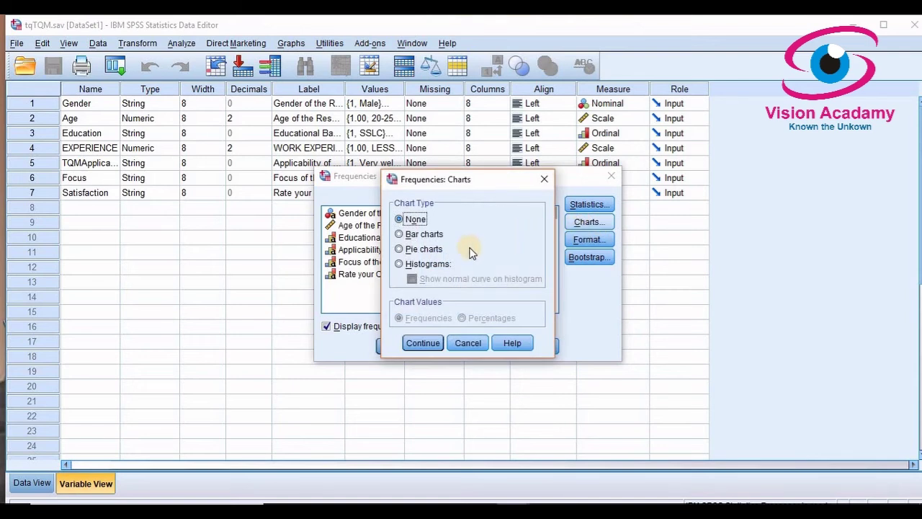
click(401, 234)
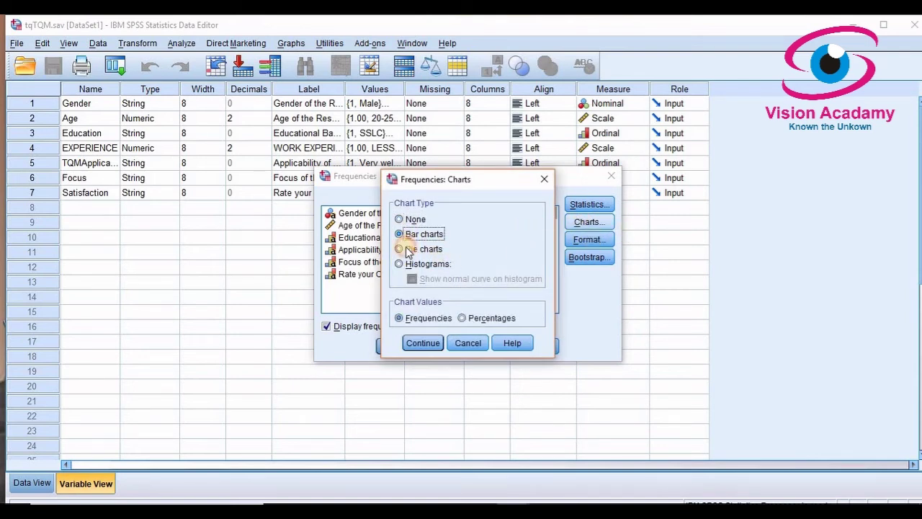
click(422, 344)
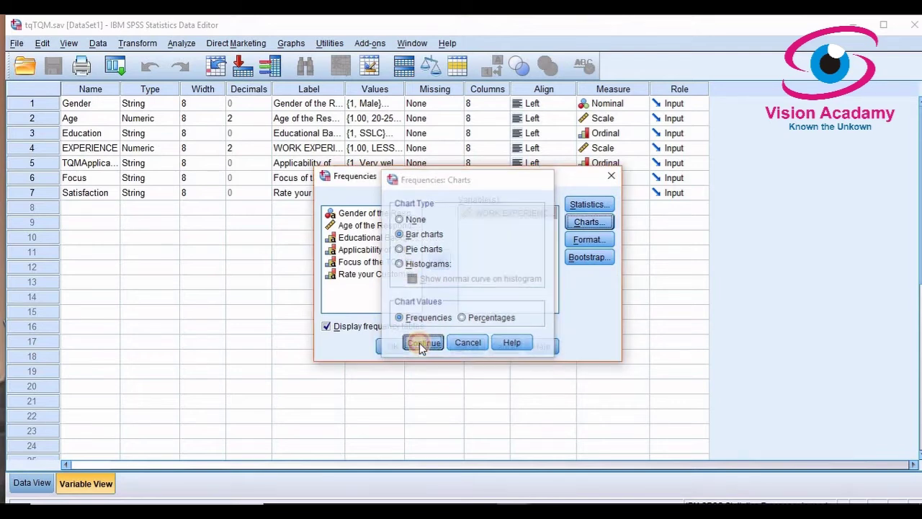
Keep Display frequency tables checked and run the WORK EXPERIENCE frequencies
click(328, 327)
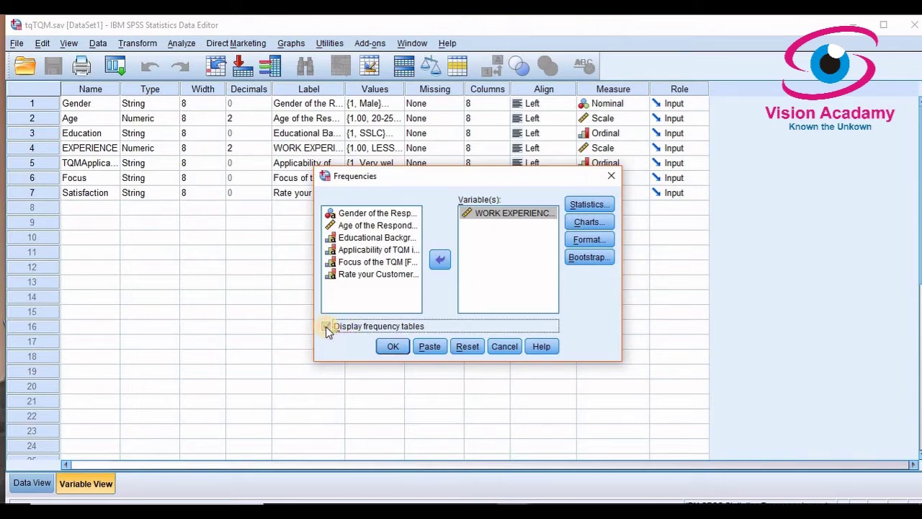
click(326, 326)
click(389, 346)
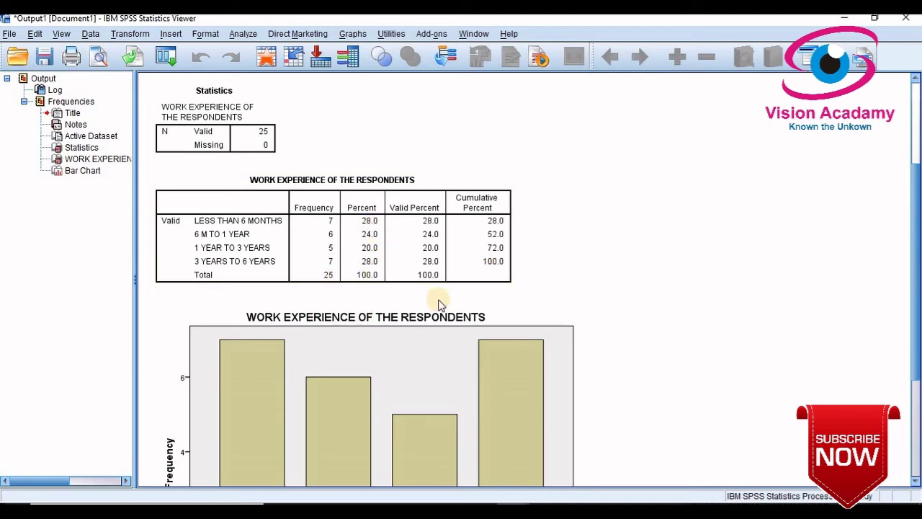
Review the WORK EXPERIENCE frequency table and bar chart, then return to the Data Editor
scroll(453, 294, down, 5)
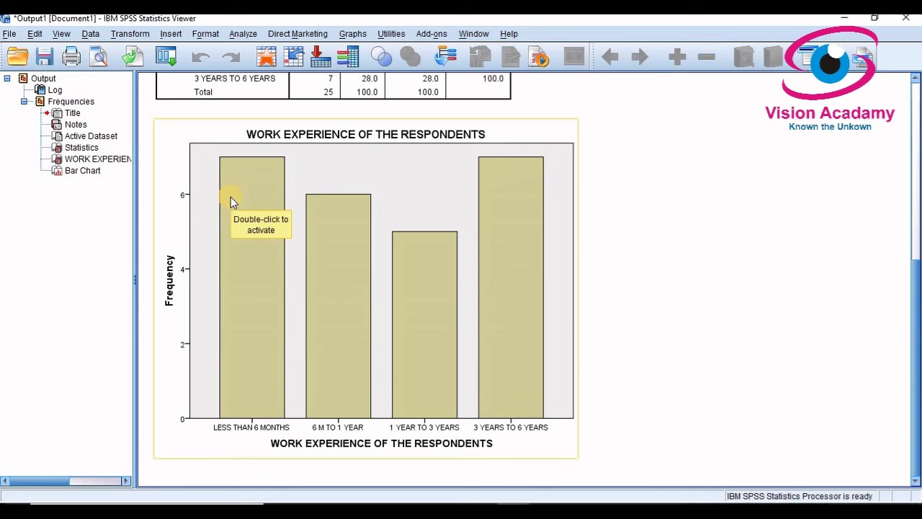
scroll(230, 197, up, 3)
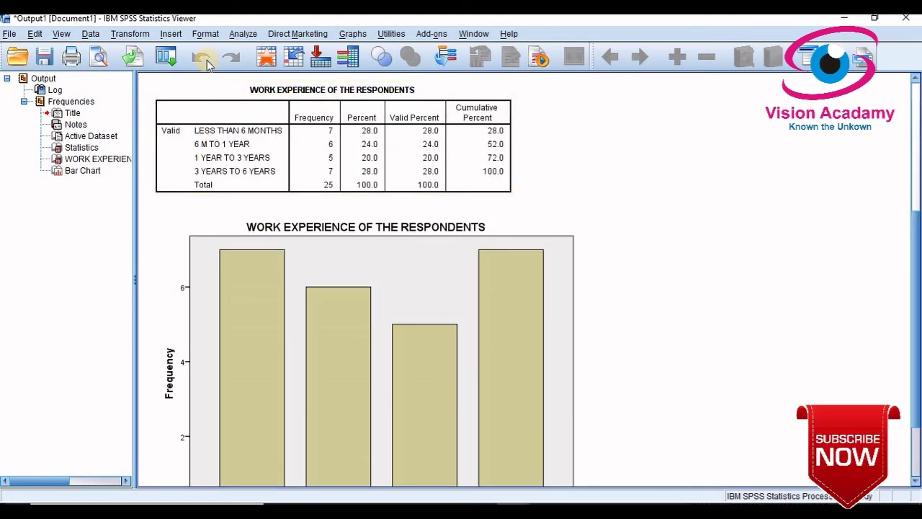
click(906, 17)
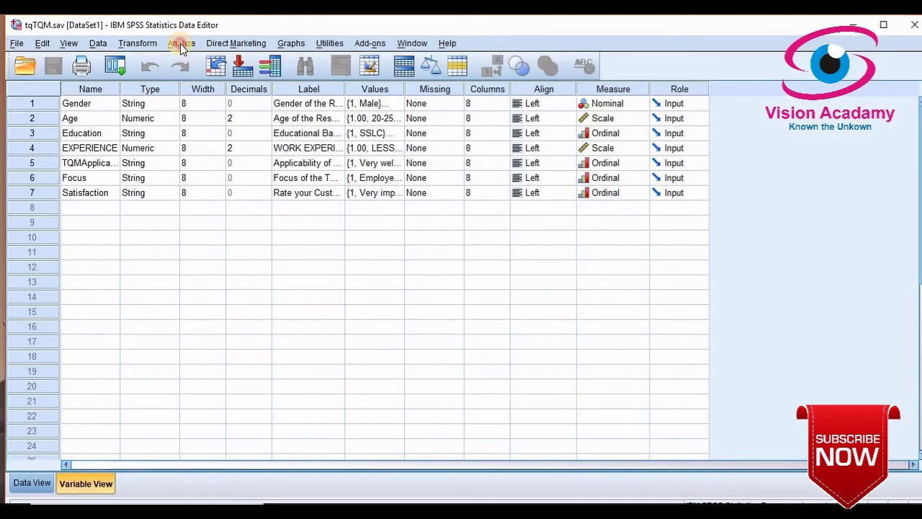
Reopen Frequencies from Analyze > Descriptive Statistics
click(181, 45)
mouse_move(227, 82)
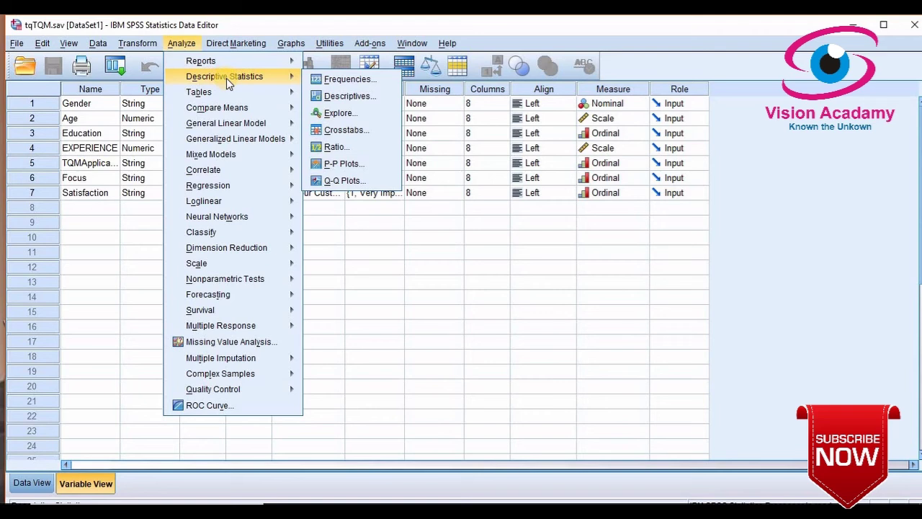
click(353, 79)
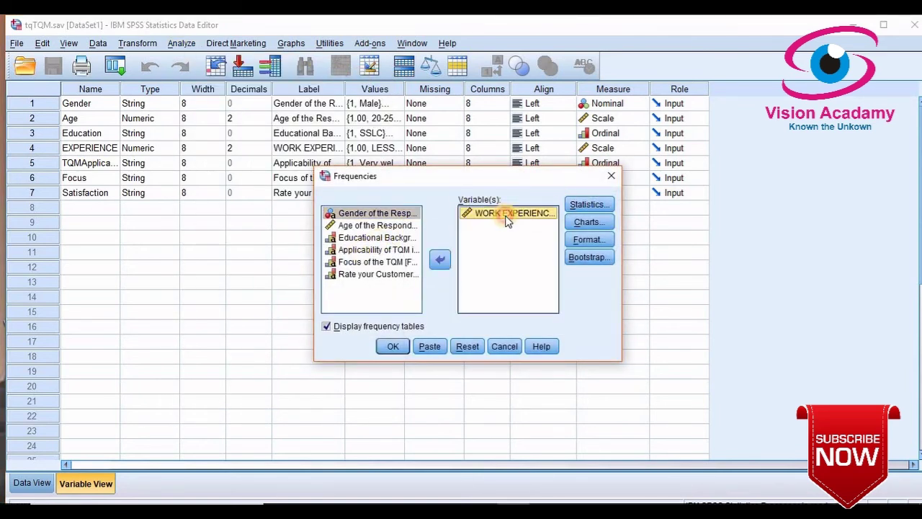
Replace WORK EXPERIENCE with Educational Background, keep bar charts, and run the analysis
click(439, 258)
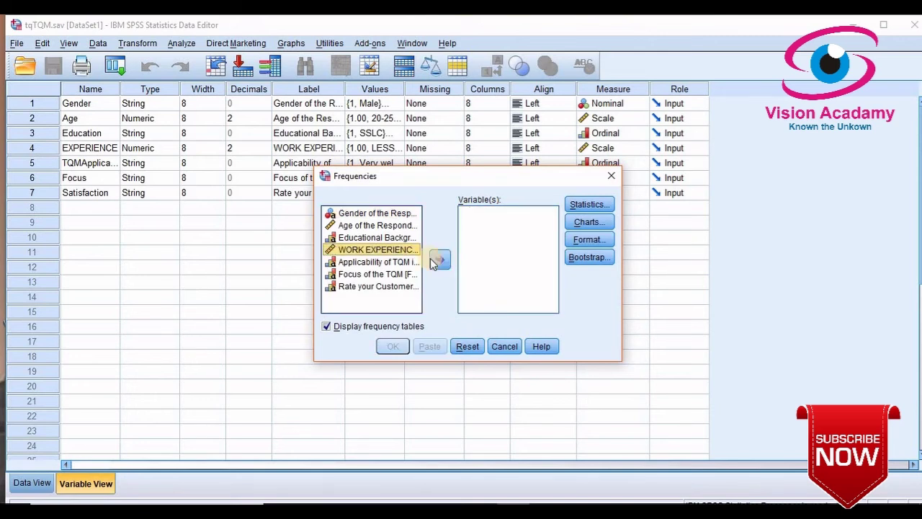
click(364, 239)
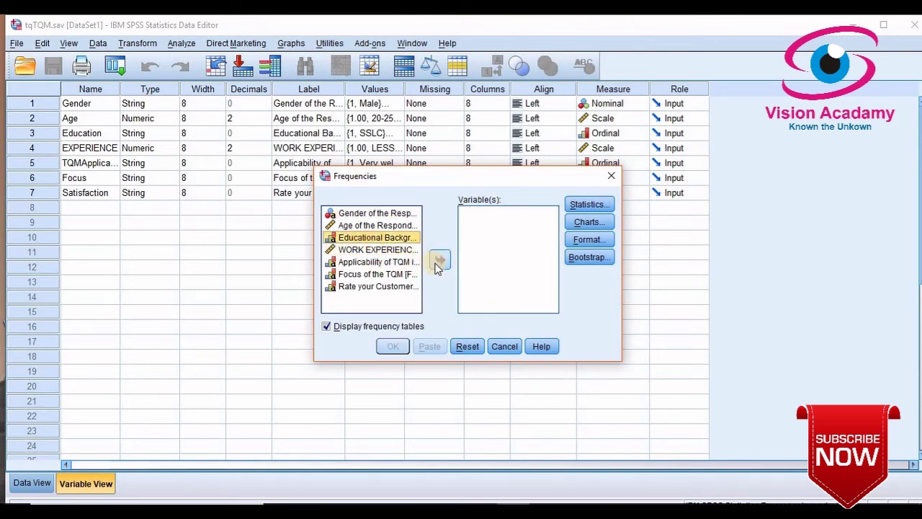
click(437, 262)
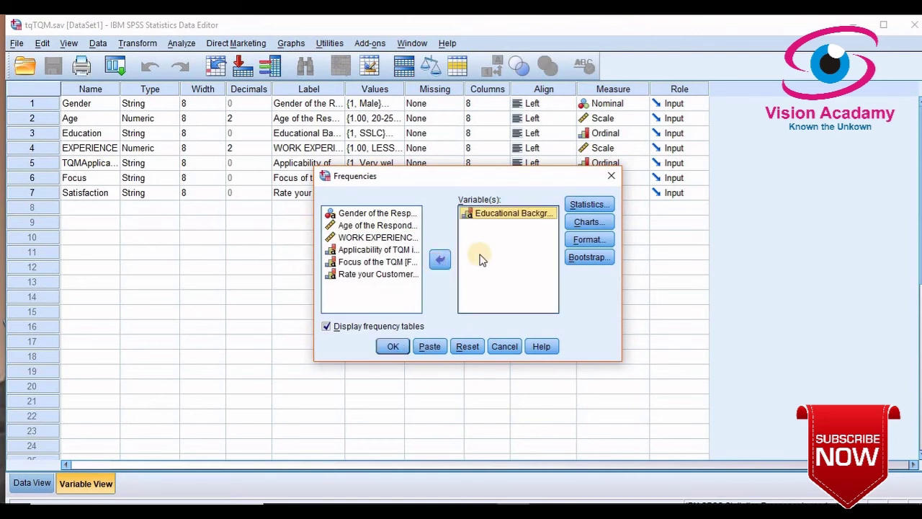
click(589, 223)
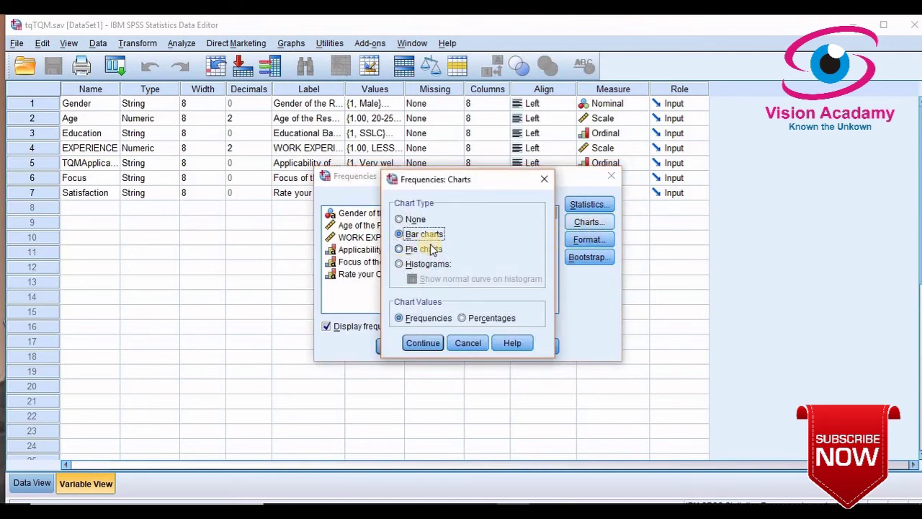
click(423, 343)
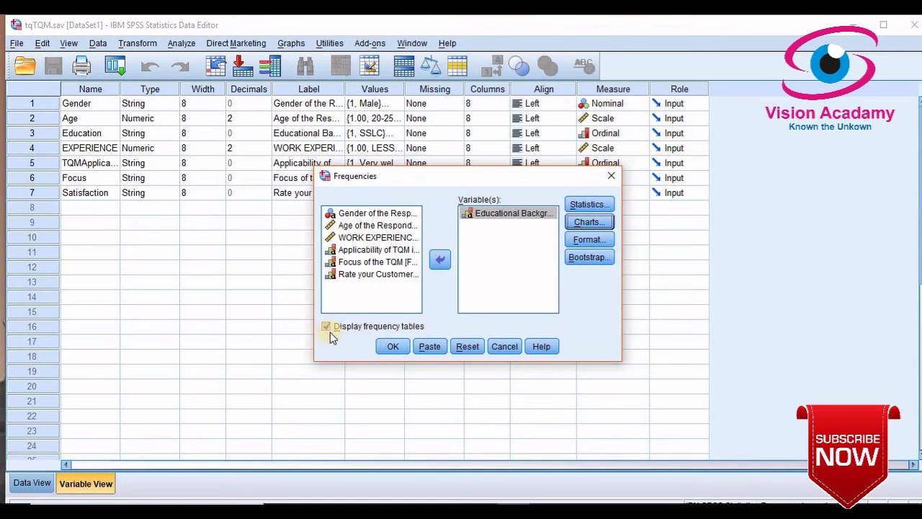
click(391, 347)
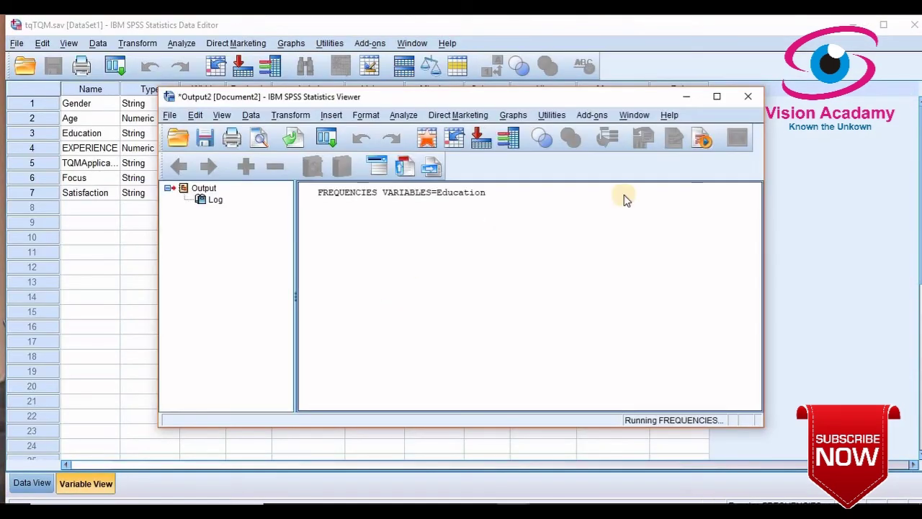
Maximize Output2 and scroll through the Educational Background table and five-bar chart
click(712, 97)
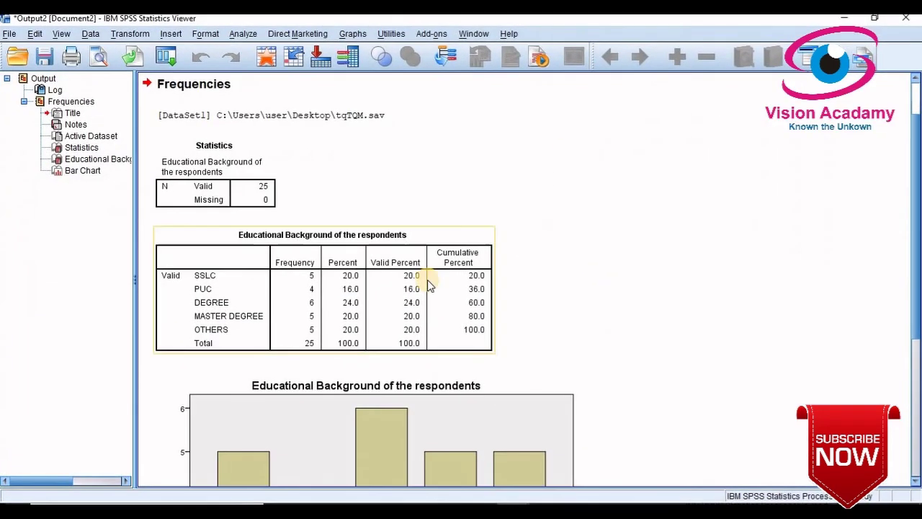
scroll(427, 279, down, 2)
scroll(427, 279, down, 2)
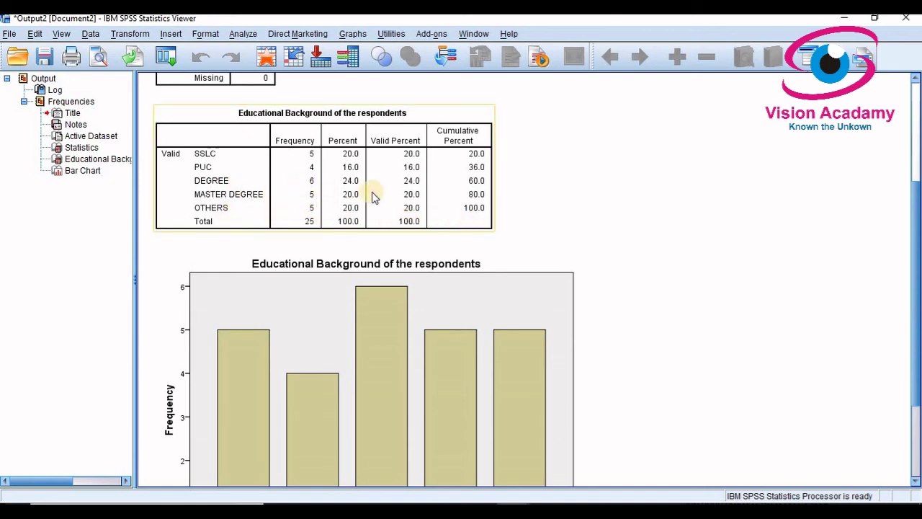
scroll(499, 192, down, 3)
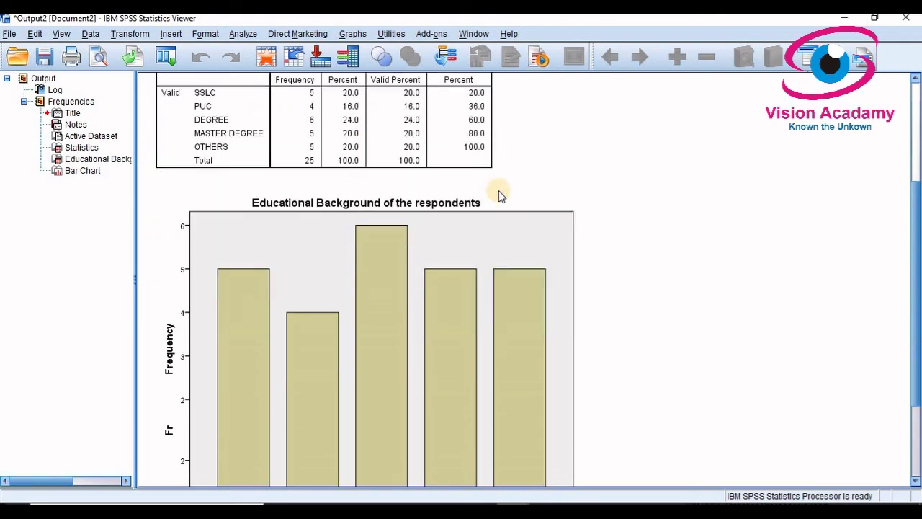